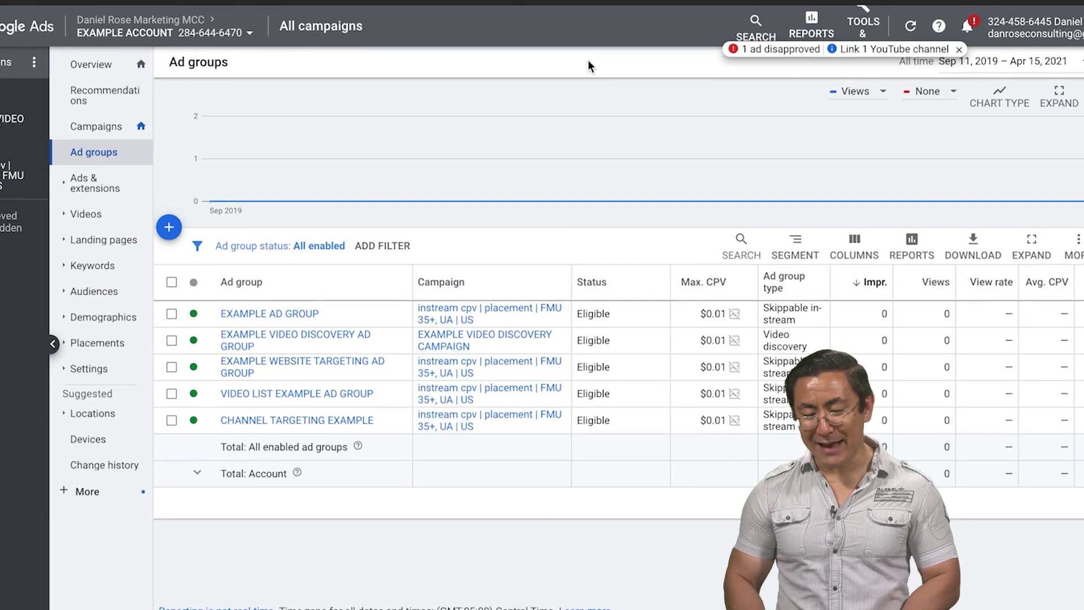
# Create an ad group in the "instream cpv | placement | FMU 35+, UA | US" campaign and name it EXAMPLE APP TARGETED AD GROUP.
pyautogui.click(122, 190)
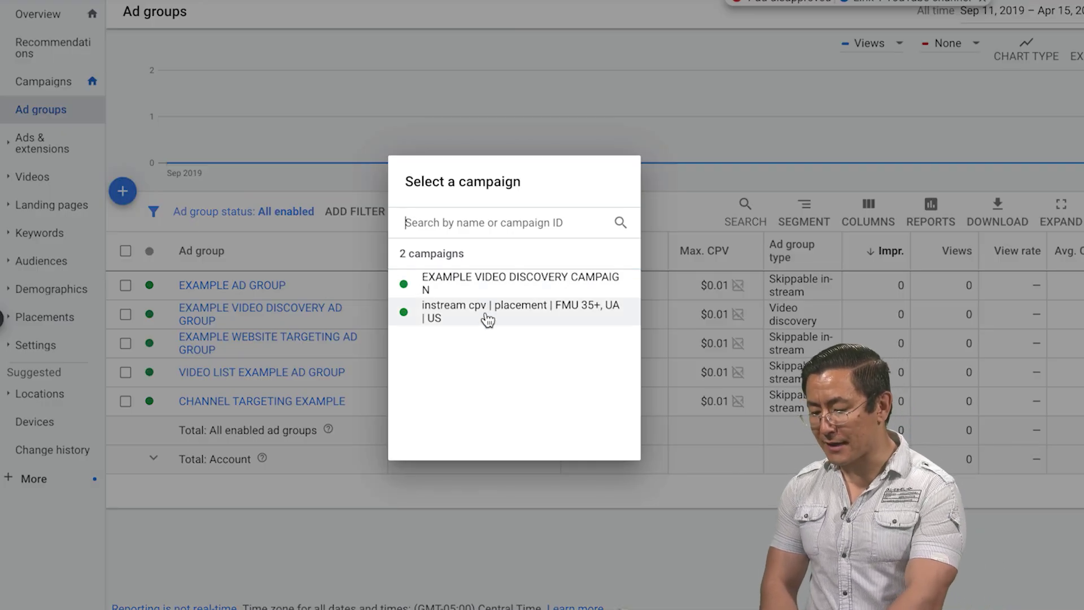
pyautogui.click(487, 317)
pyautogui.tripleClick(363, 81)
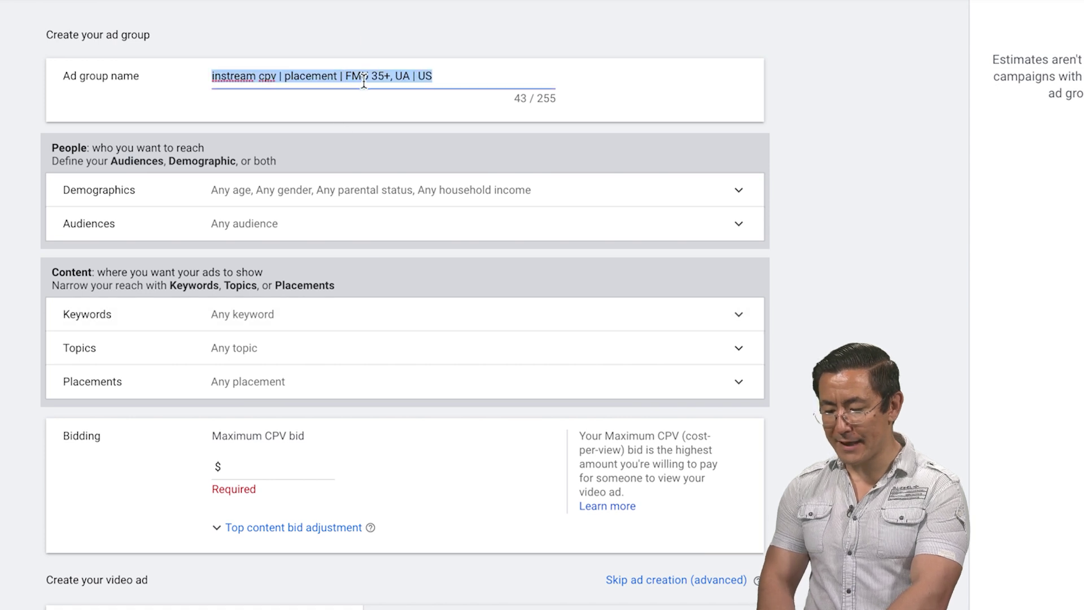
pyautogui.write('EXAMPLE AP')
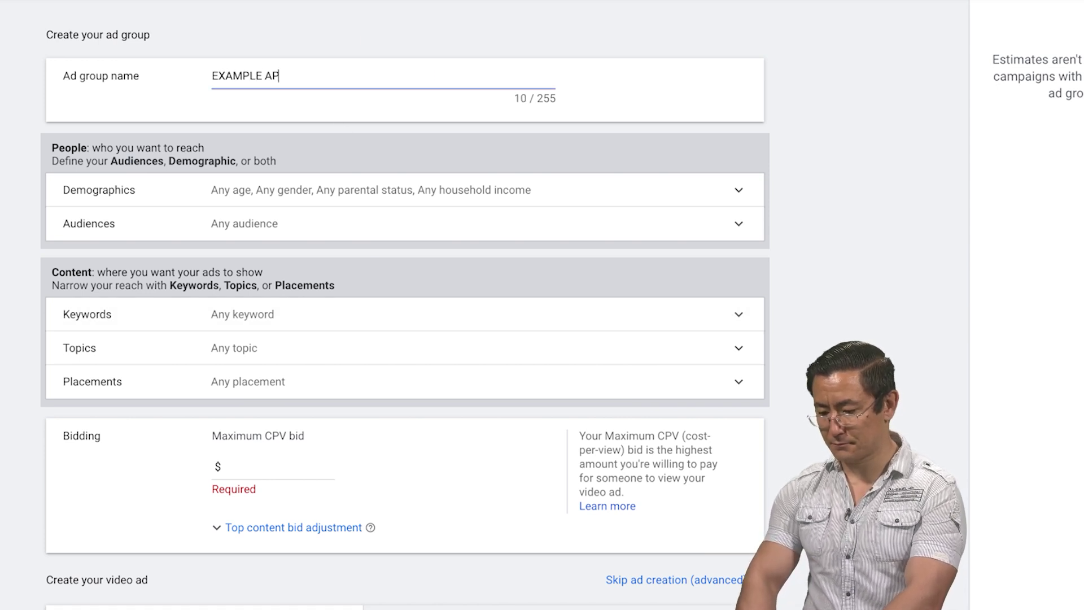
pyautogui.write('P TARGETED AD GROUP')
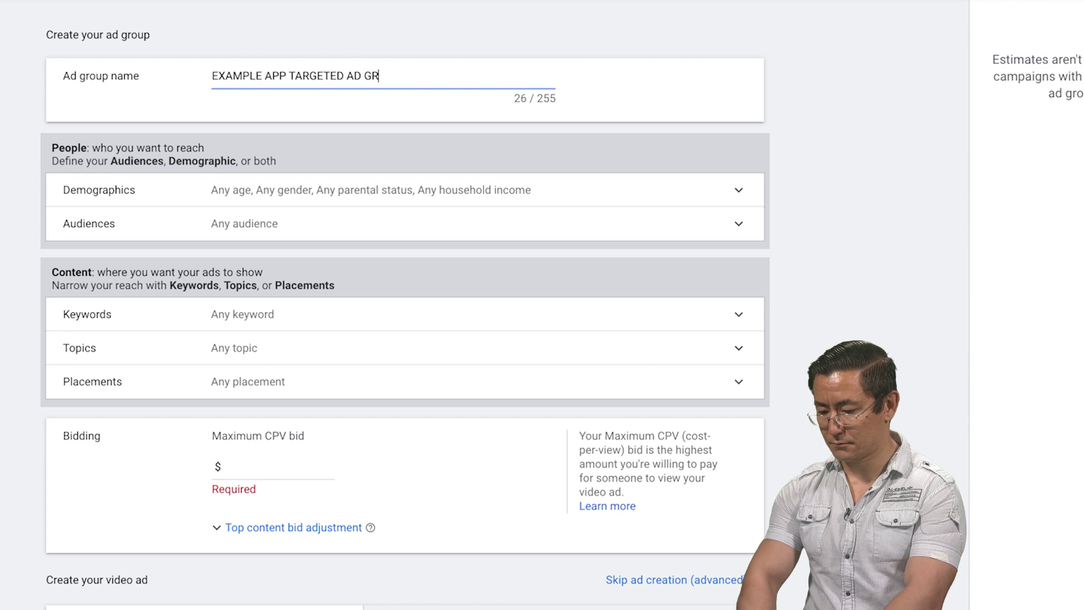
# Search the ad group's placement targeting for INVESTING and open the matching apps.
pyautogui.click(130, 381)
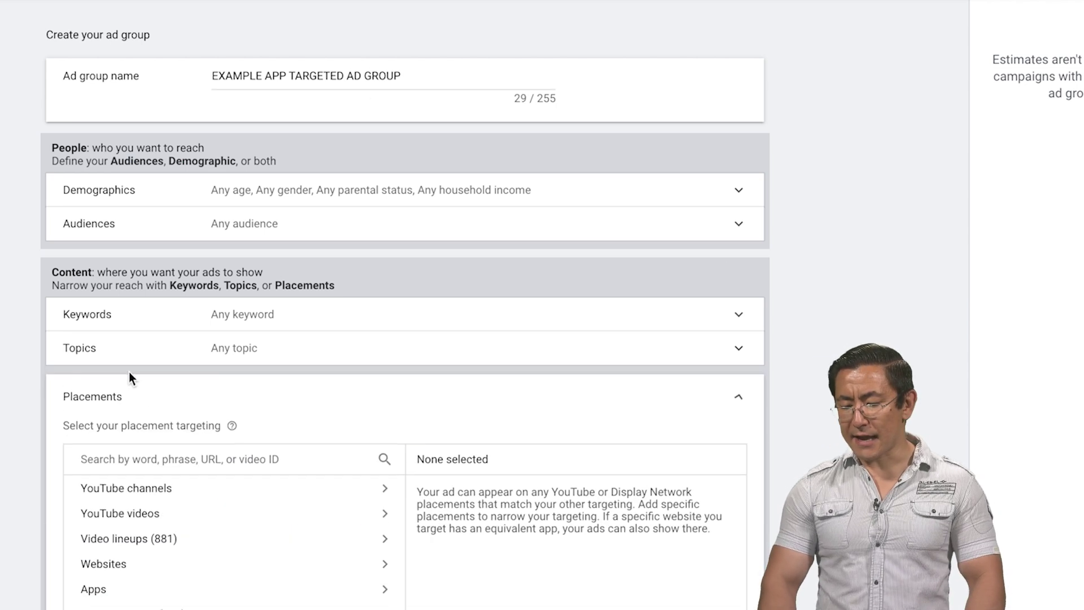
pyautogui.scroll(-2, 793, 330)
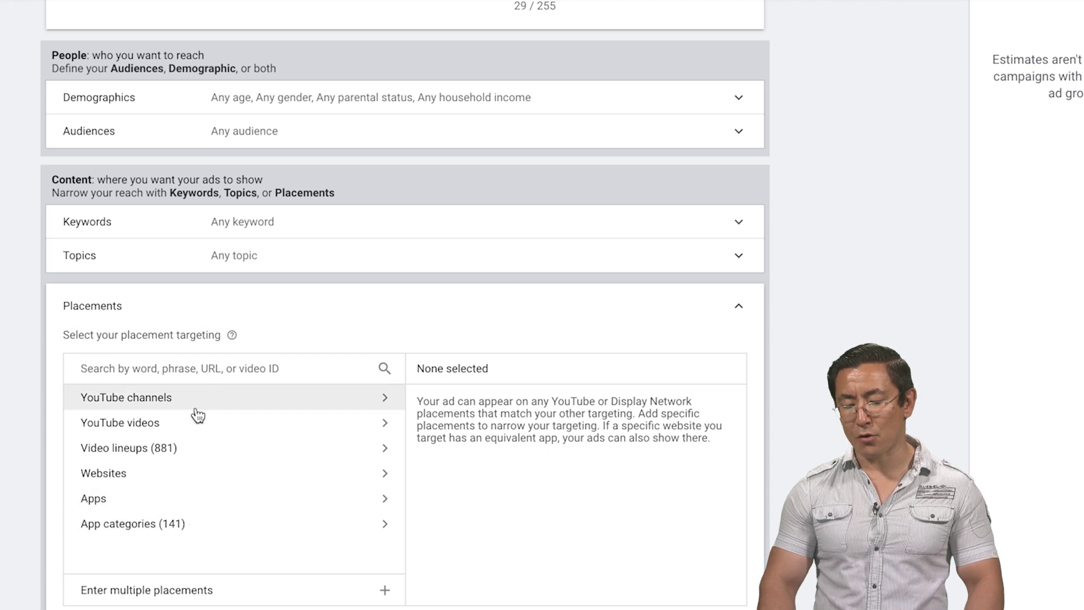
pyautogui.click(202, 369)
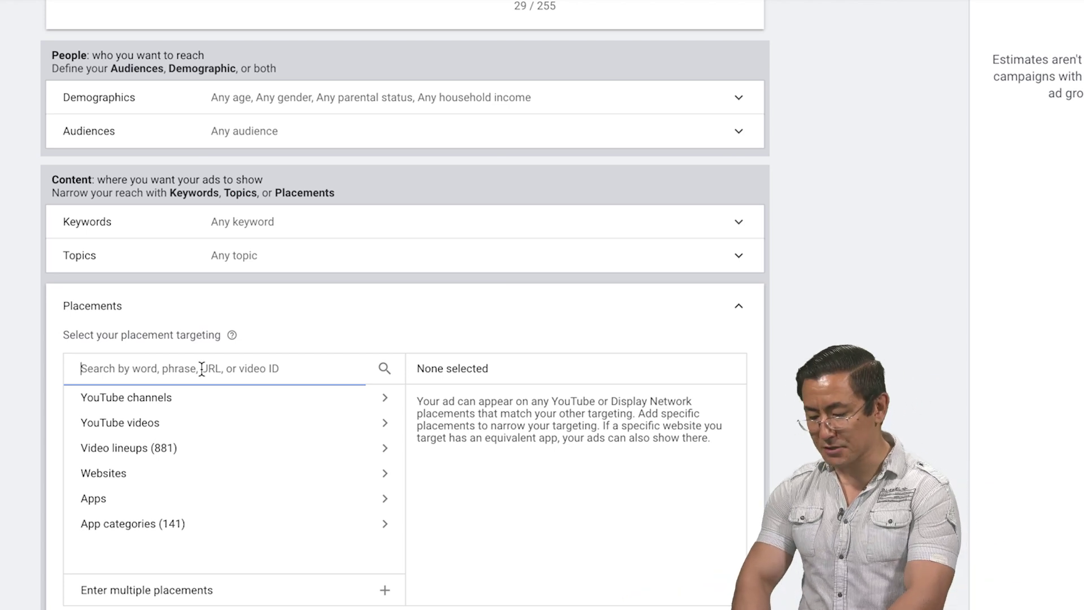
pyautogui.write('INVESTING')
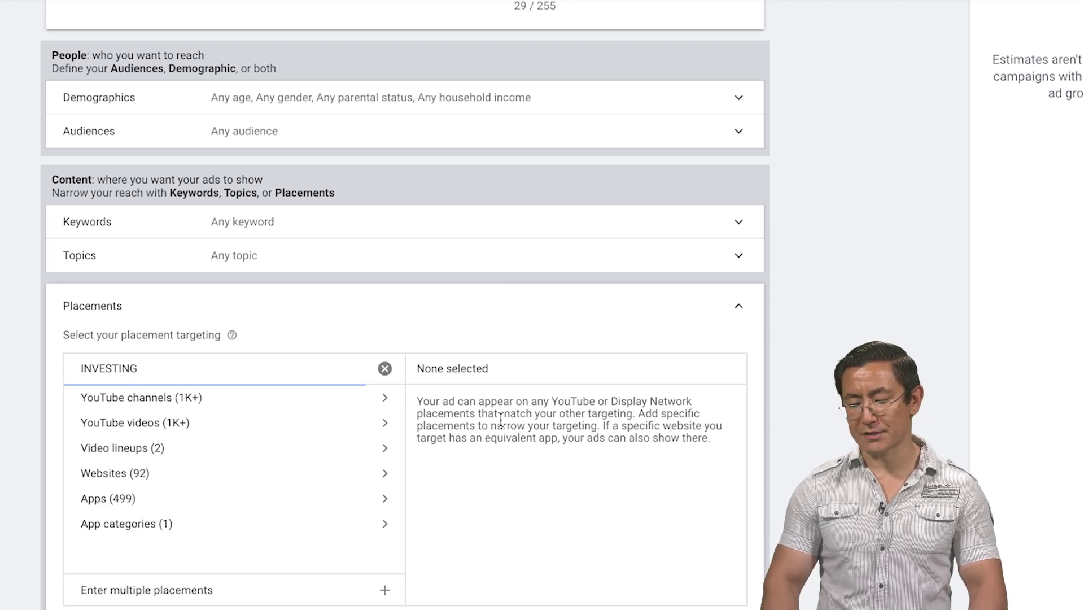
pyautogui.click(182, 500)
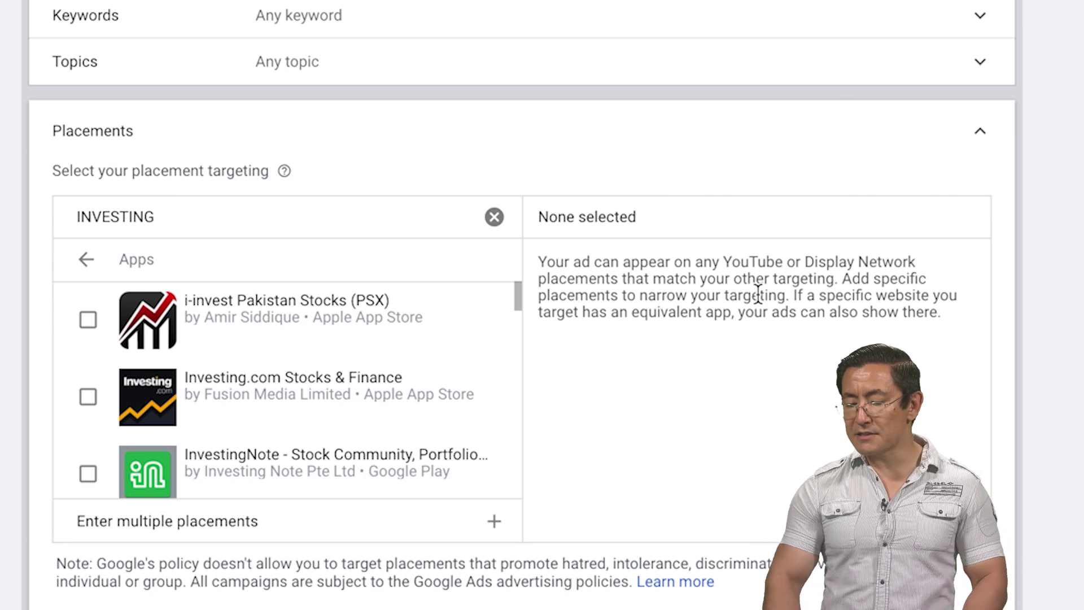
# Examine the investing apps offered as placements, checking their names, developers and app stores.
pyautogui.scroll(-4, 380, 426)
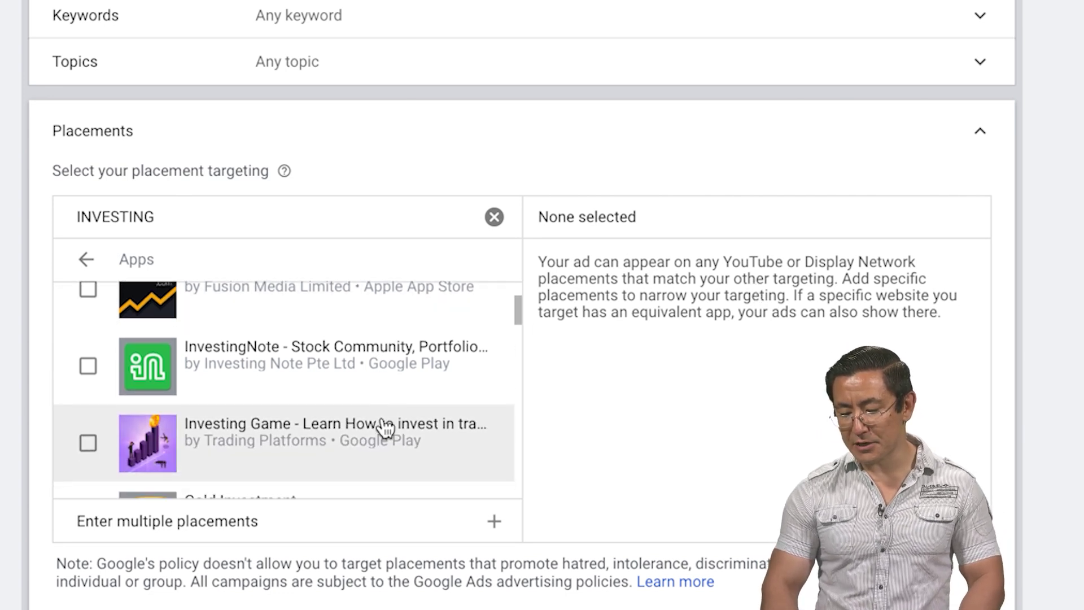
pyautogui.scroll(-3, 382, 428)
pyautogui.scroll(8, 384, 427)
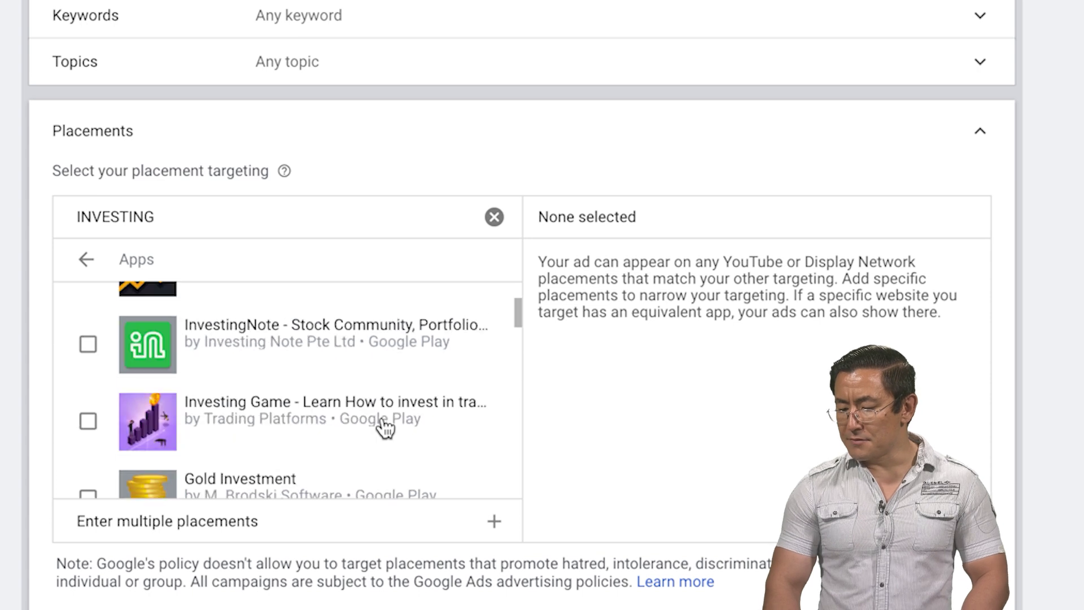
pyautogui.scroll(-6, 740, 402)
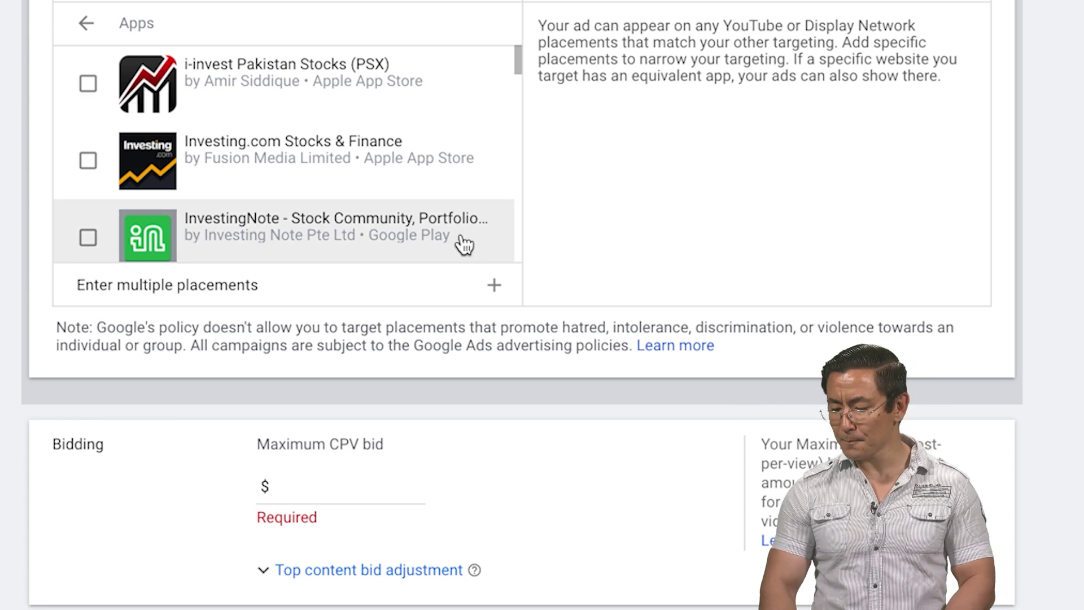
pyautogui.scroll(-3, 412, 152)
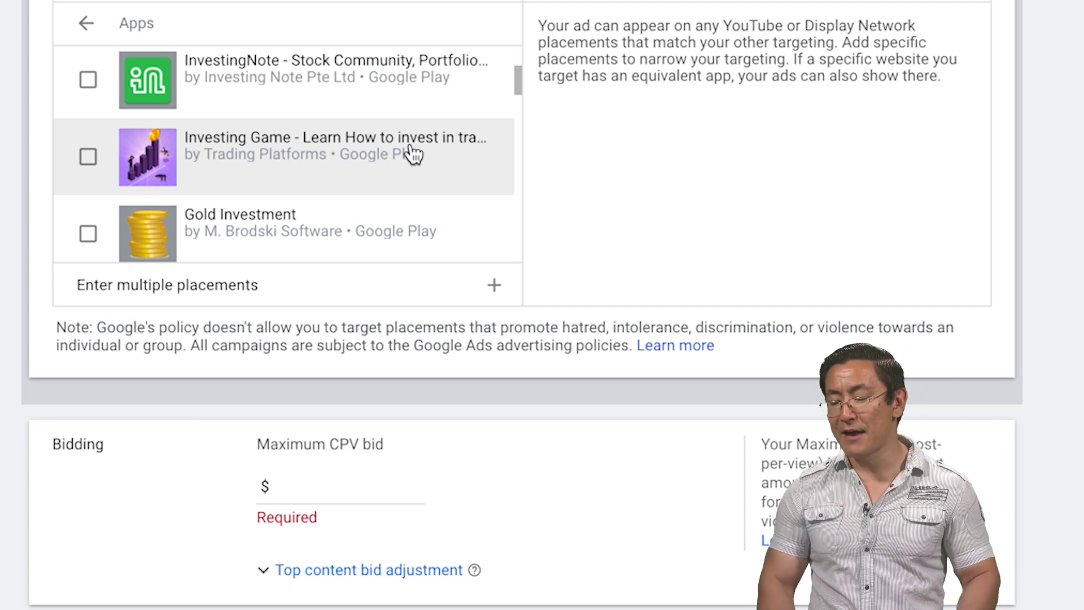
pyautogui.scroll(-3, 413, 152)
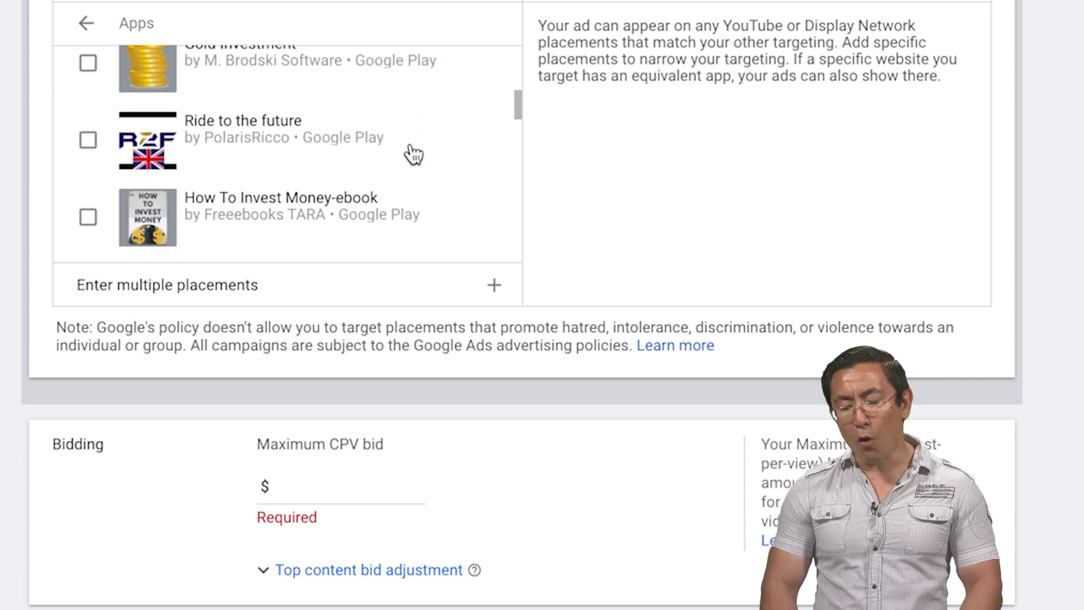
pyautogui.scroll(1, 412, 152)
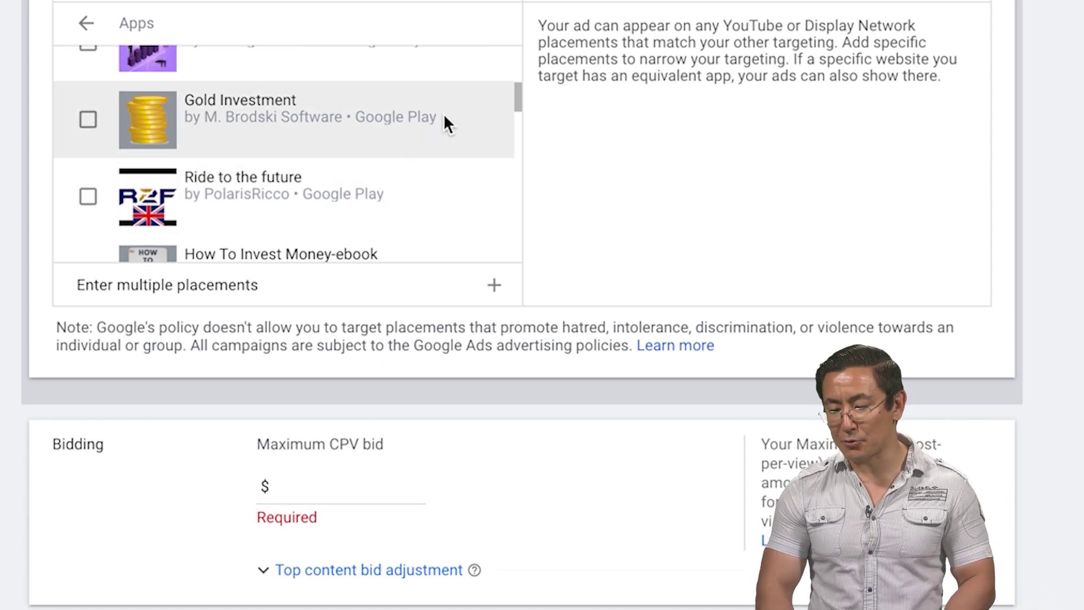
pyautogui.rightClick(445, 113)
pyautogui.click(1080, 35)
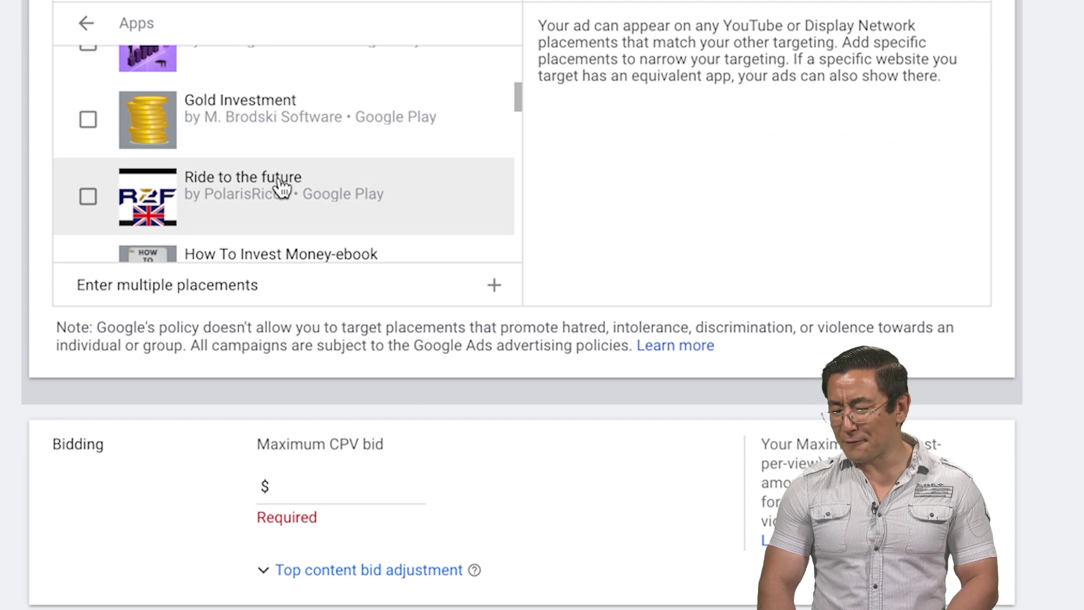
pyautogui.scroll(-3, 281, 186)
pyautogui.scroll(1, 283, 186)
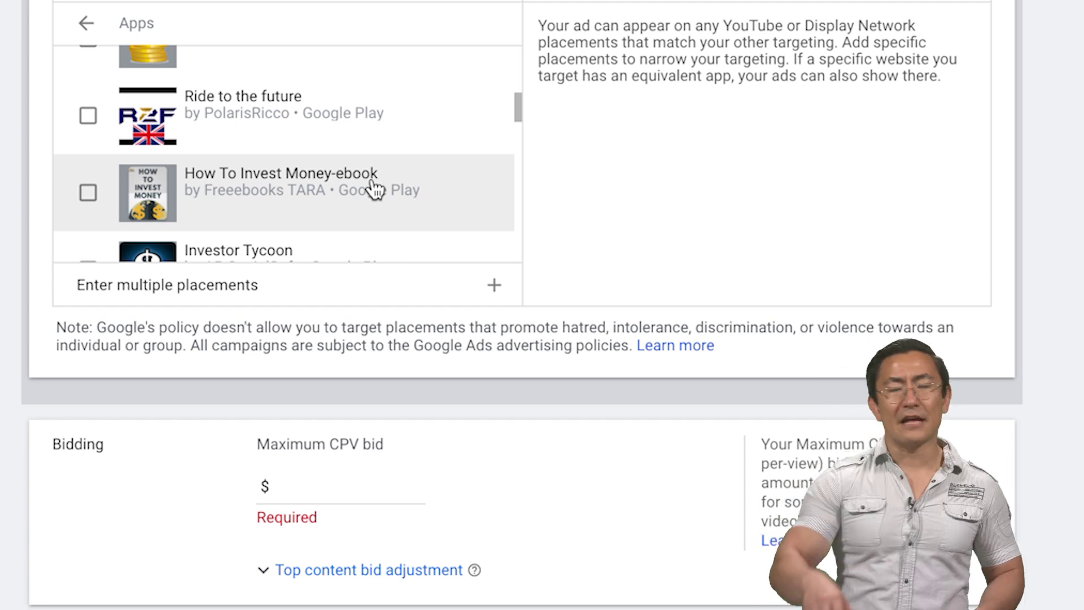
pyautogui.scroll(-3, 374, 189)
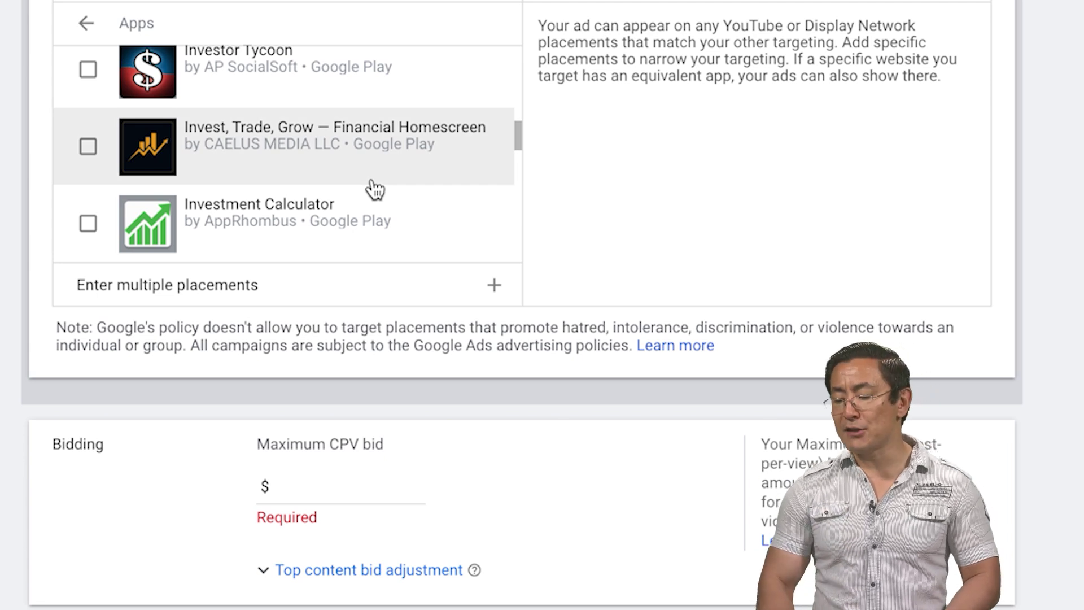
# Add the Investing.com Stocks & Finance app from the Apple App Store as a placement.
pyautogui.scroll(10, 374, 189)
pyautogui.scroll(-4, 522, 305)
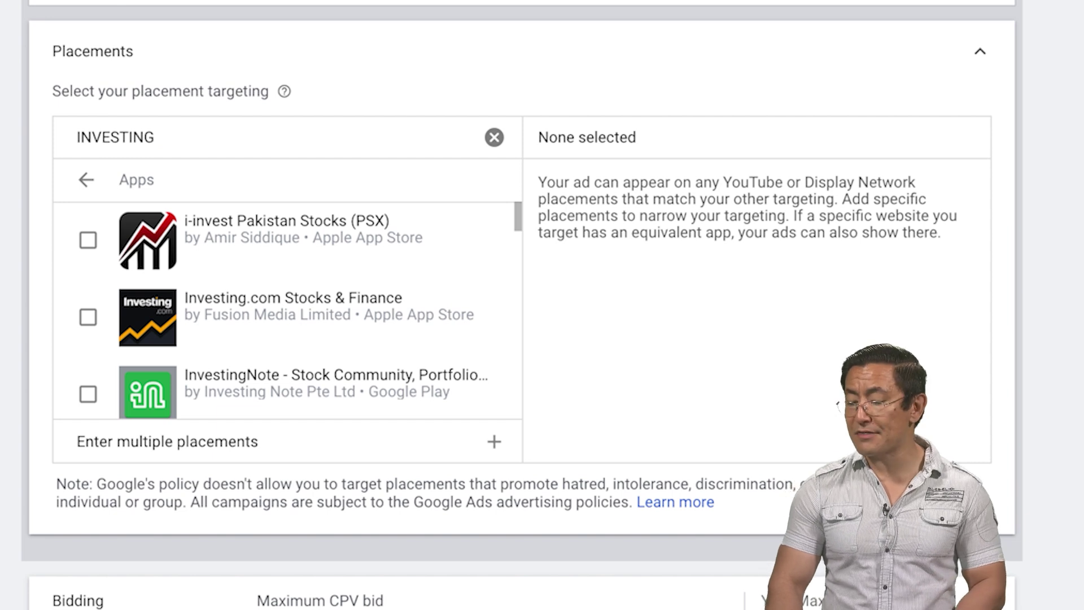
pyautogui.click(321, 319)
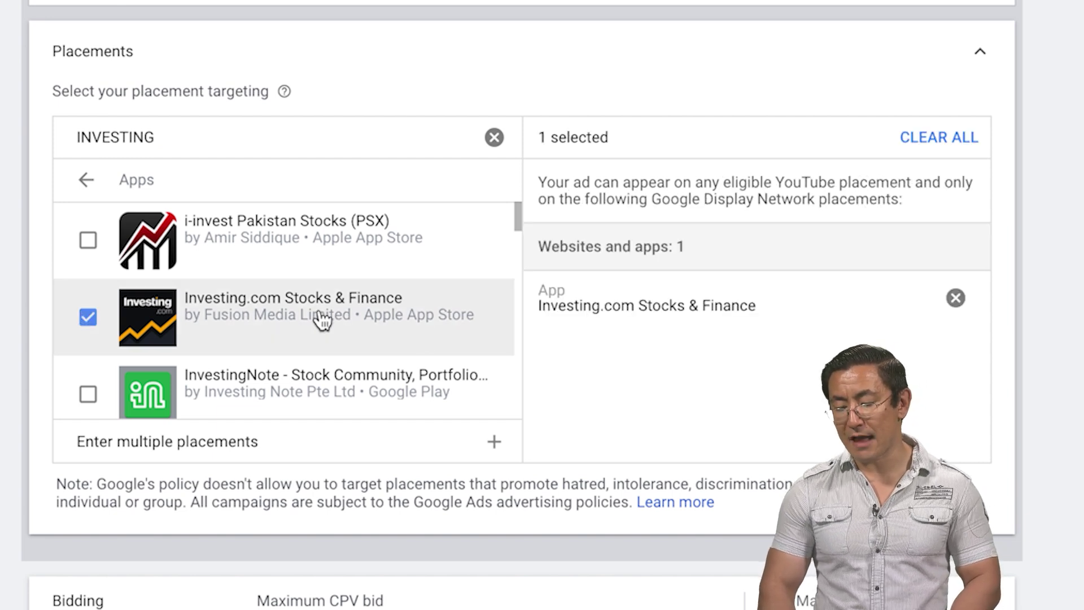
# Set the ad group's maximum CPV bid to $0.01.
pyautogui.scroll(-3, 758, 395)
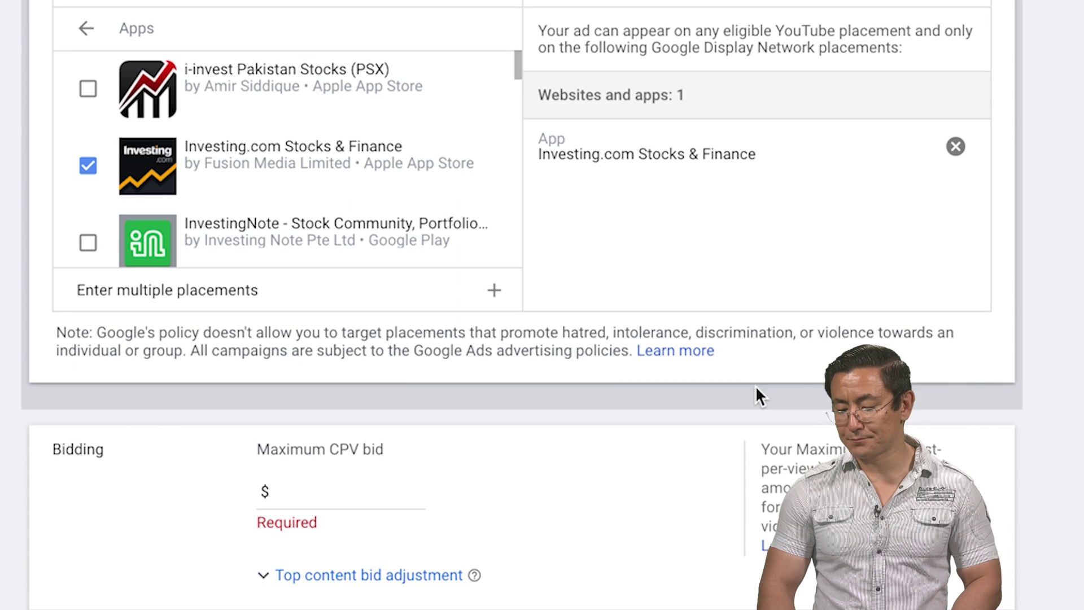
pyautogui.scroll(-2, 755, 389)
pyautogui.click(360, 386)
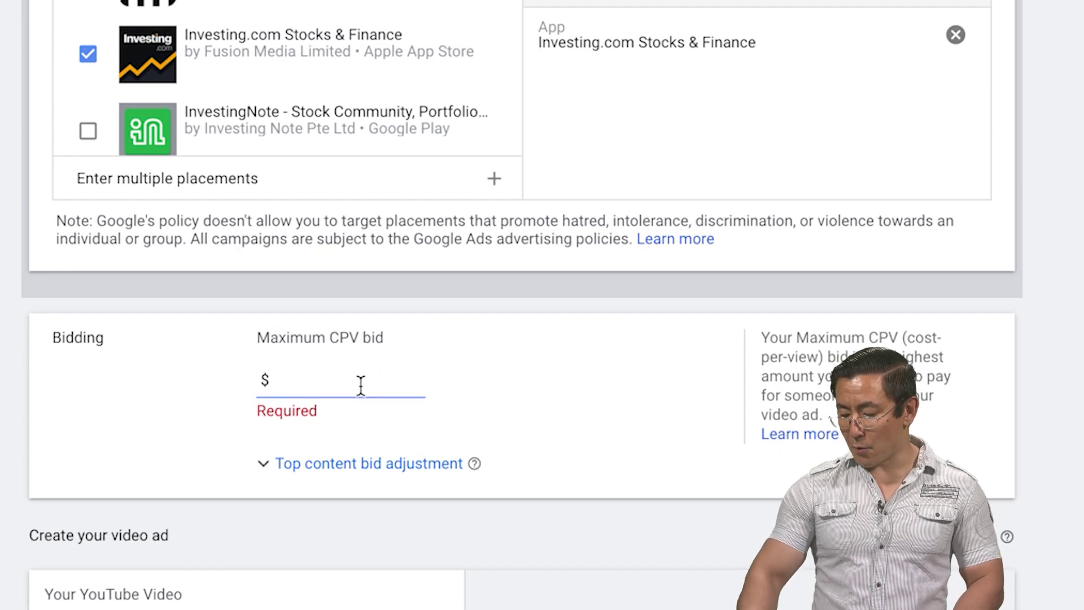
pyautogui.write('0.01')
# Skip the video ad creation and save the ad group with the Skippable in-stream ad format.
pyautogui.scroll(-1, 361, 386)
pyautogui.scroll(-4, 991, 471)
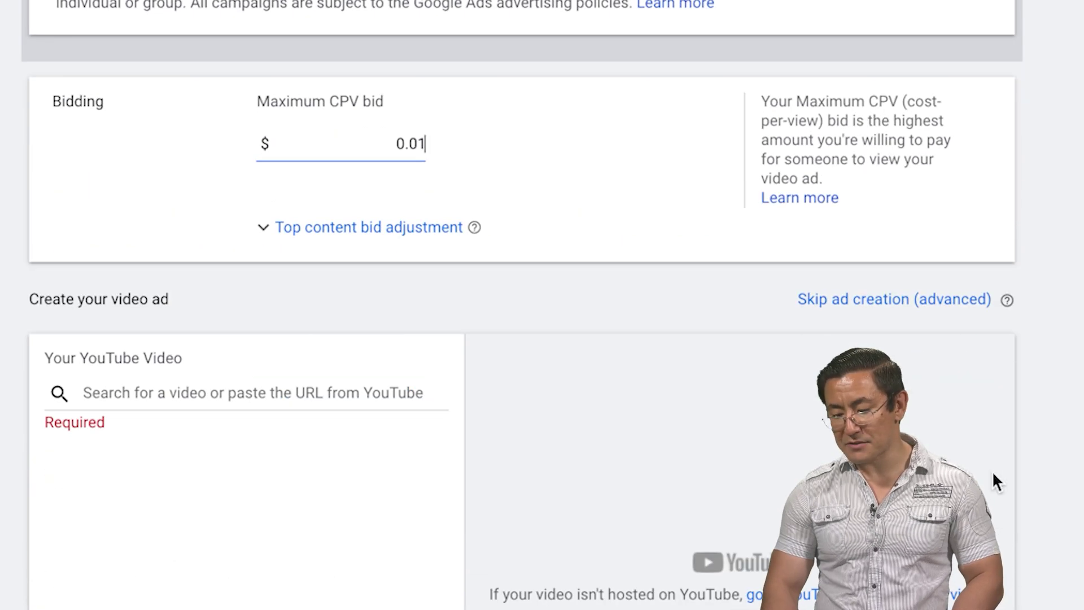
pyautogui.click(902, 299)
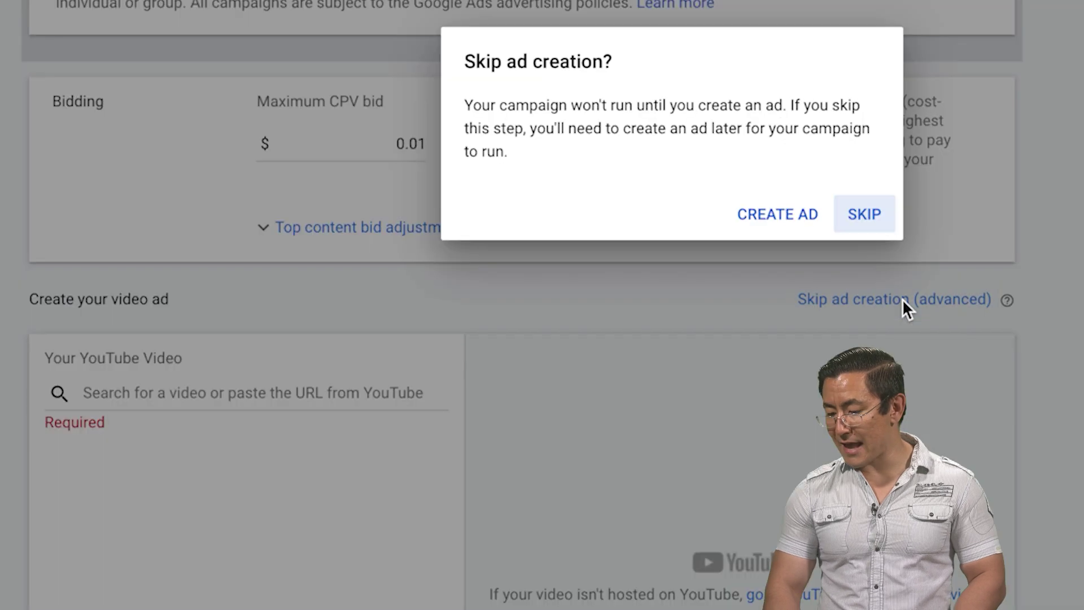
pyautogui.click(879, 215)
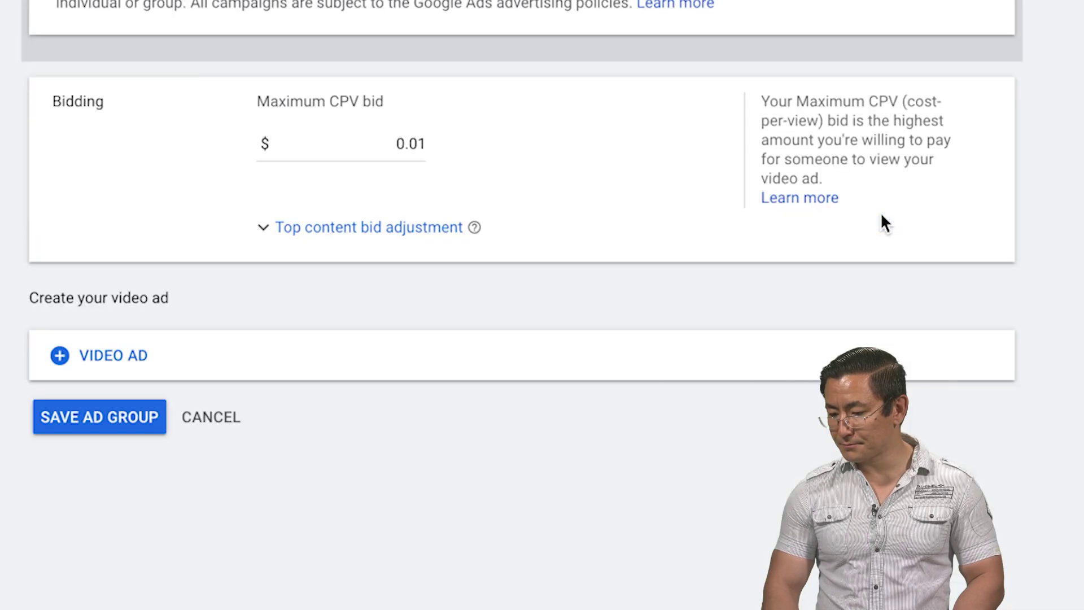
pyautogui.click(122, 410)
pyautogui.click(507, 146)
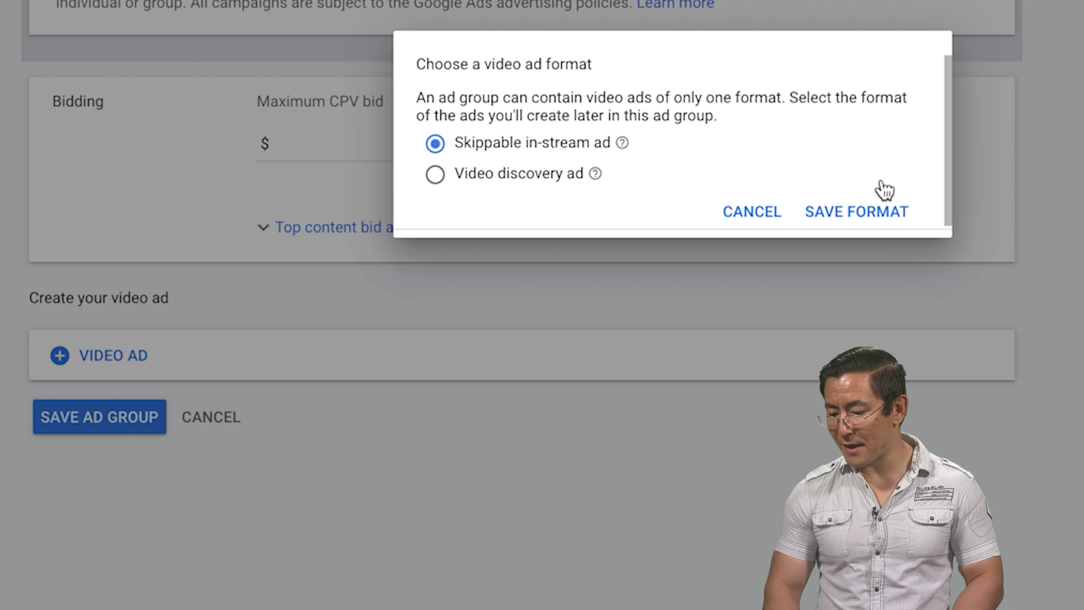
pyautogui.click(863, 210)
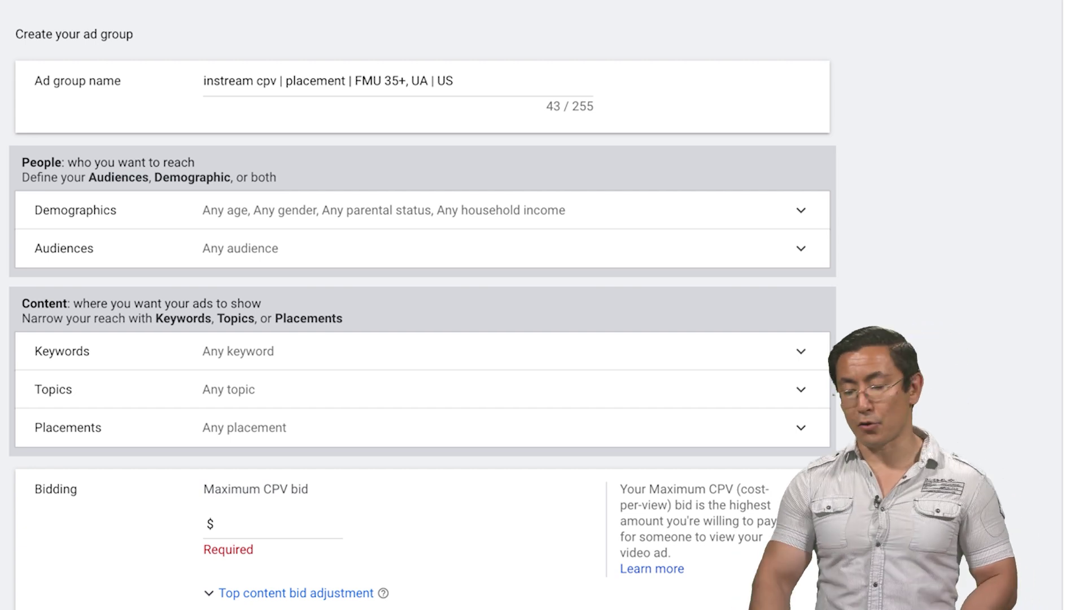
# Name the new ad group EXAMPLE APP CATEGORY TARGETED AD GROUP.
pyautogui.tripleClick(291, 83)
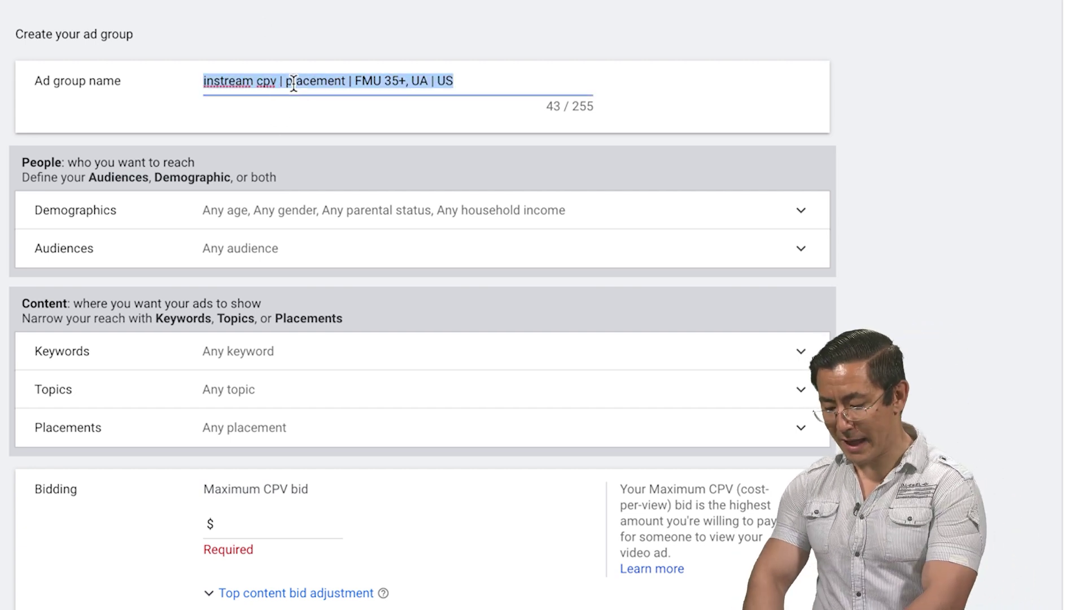
pyautogui.write('eXAMPLE ')
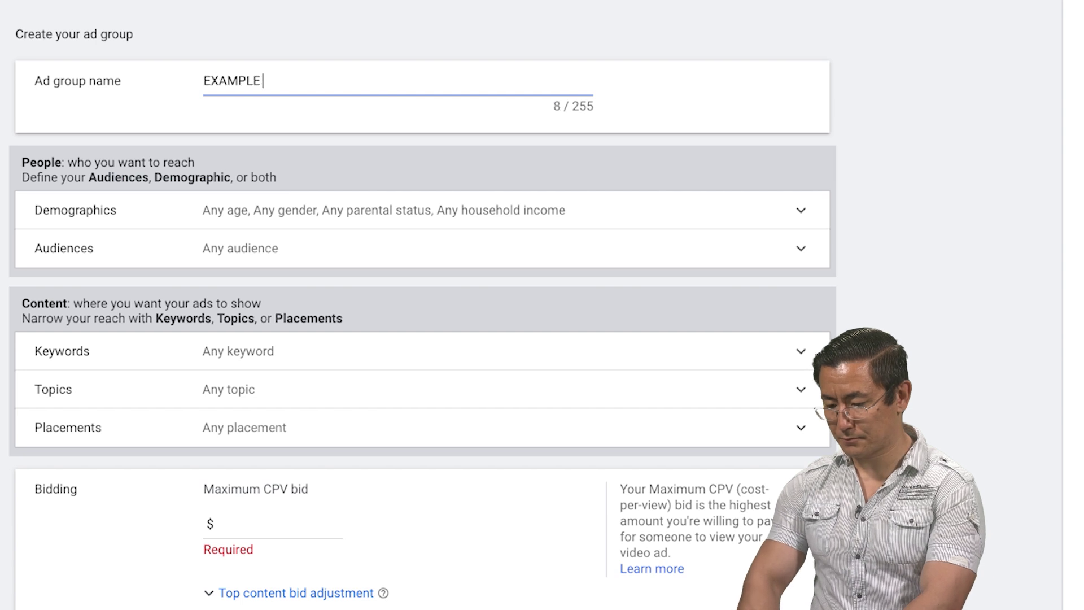
pyautogui.write('APP CATEGORY T')
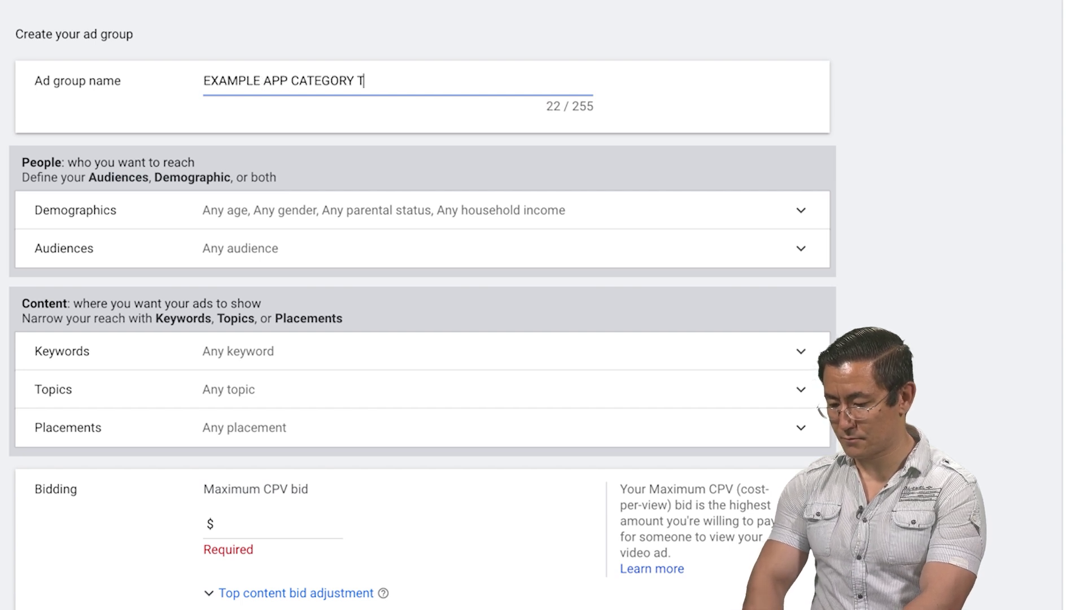
pyautogui.write('ARGETED AD GROUP')
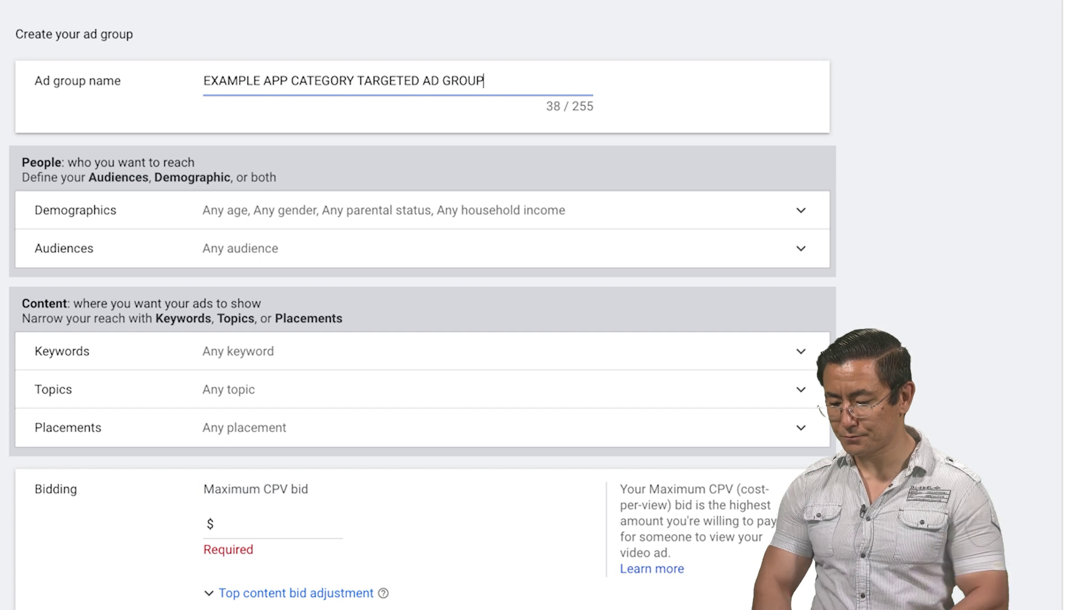
# Search the new ad group's placement targeting for INVESTING and open the matching app categories.
pyautogui.click(128, 438)
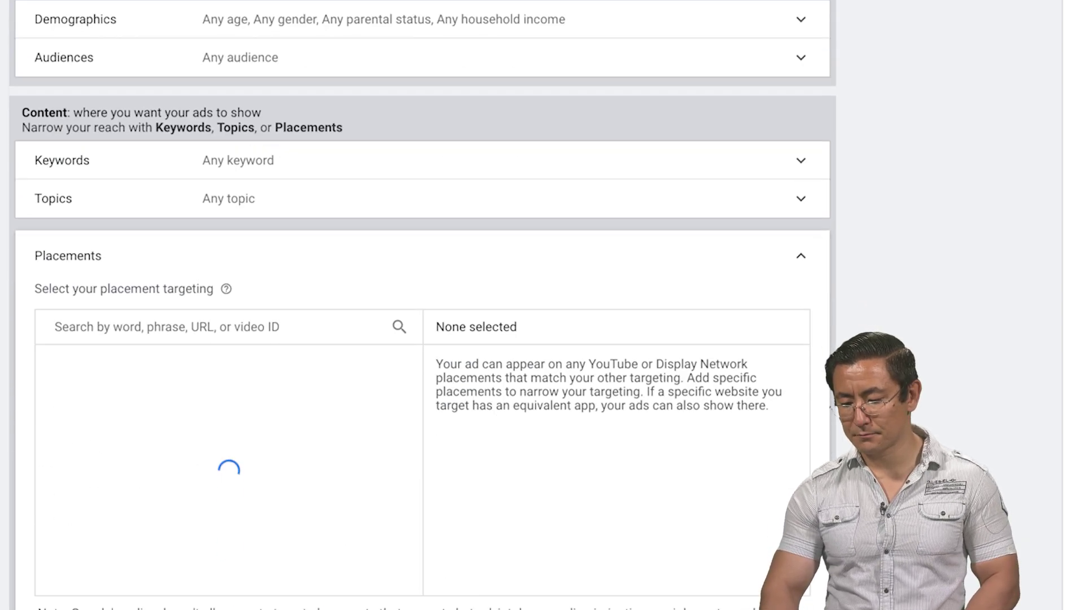
pyautogui.click(250, 294)
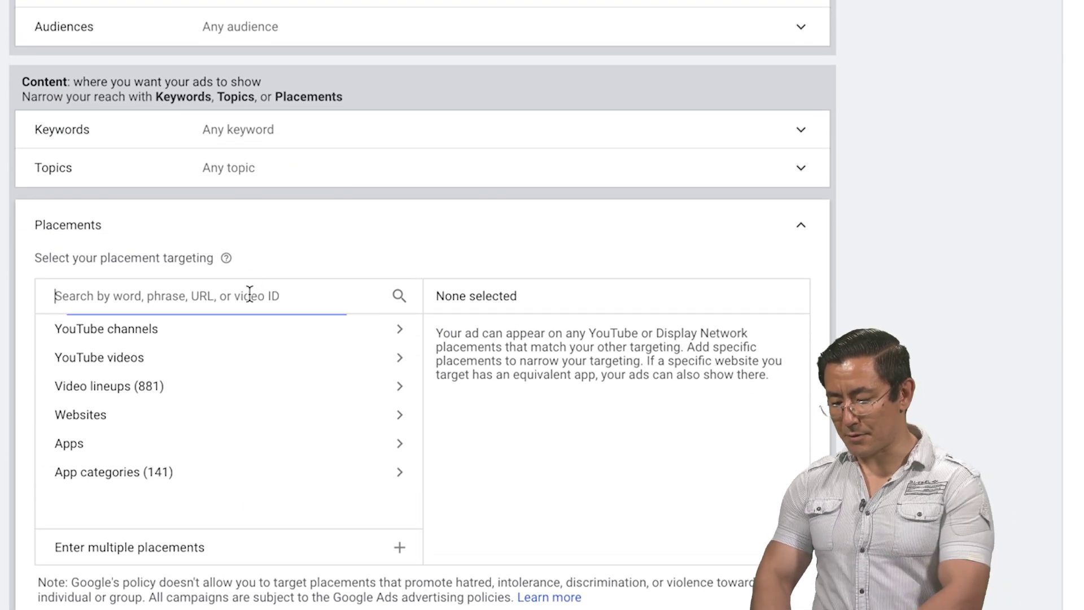
pyautogui.write('INVESTING')
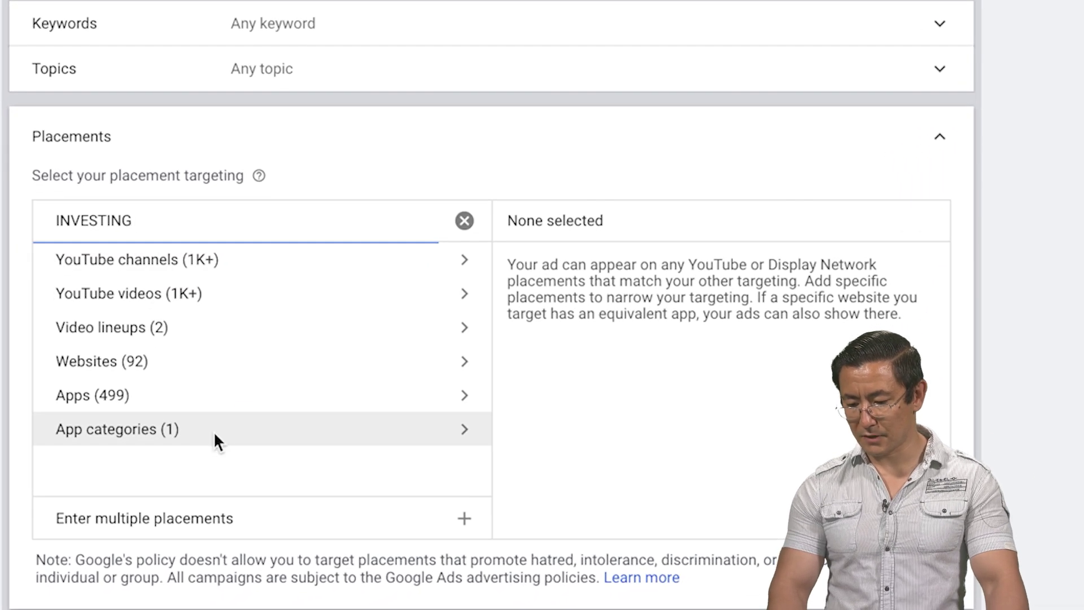
pyautogui.click(215, 440)
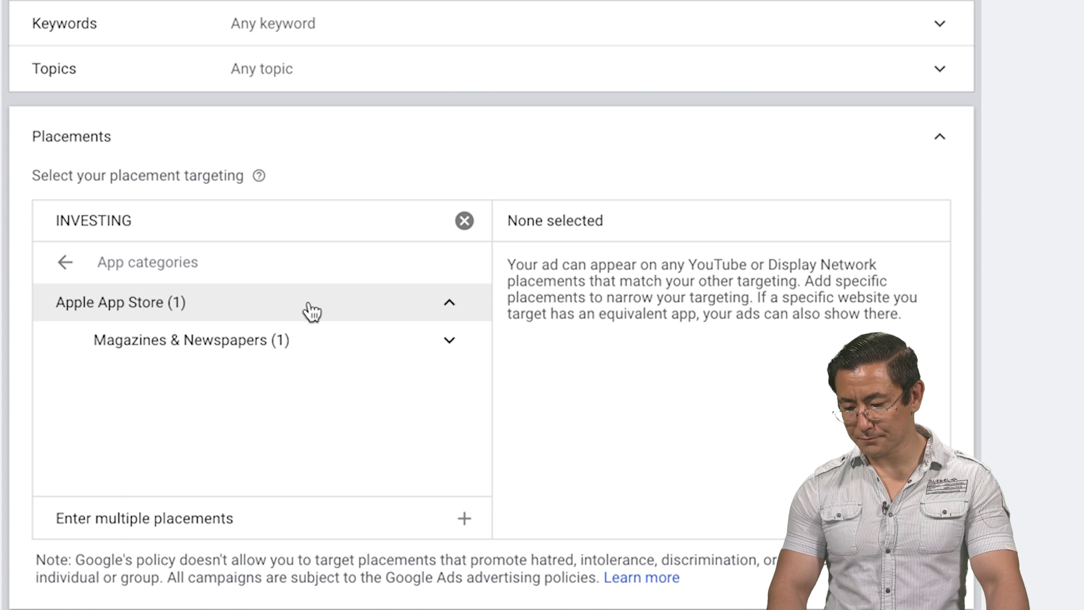
# Add the Business & Investing category from the Apple App Store's Magazines & Newspapers group to the ad group's placements.
pyautogui.click(322, 342)
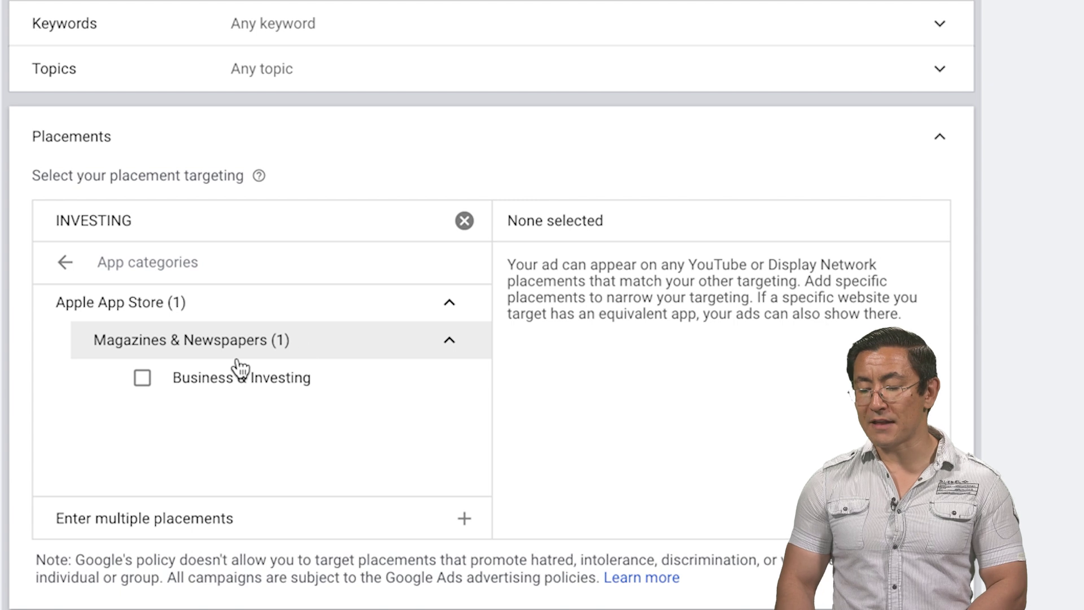
pyautogui.click(145, 379)
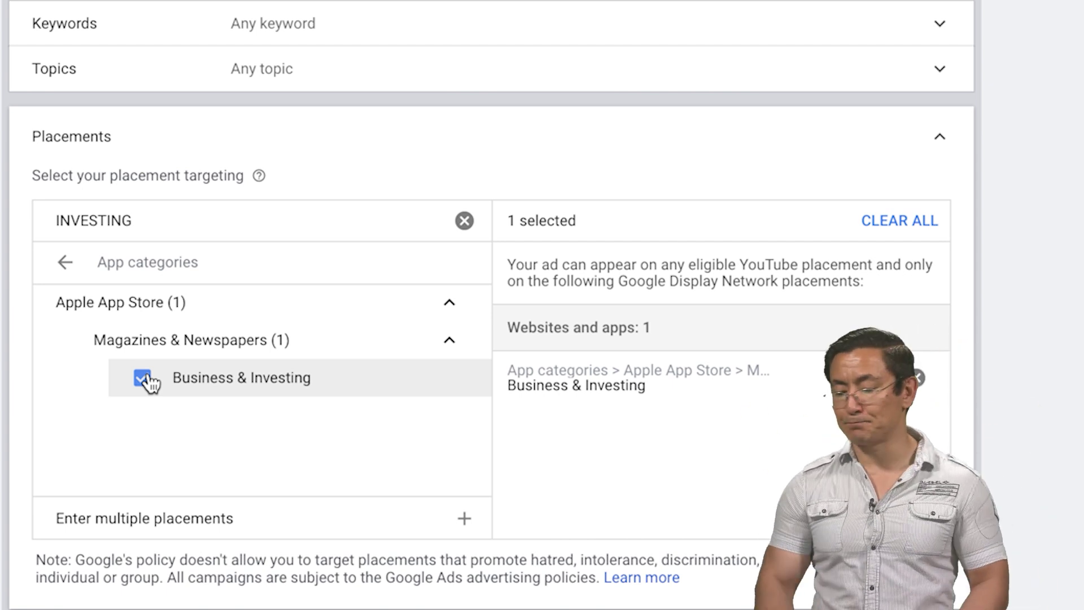
# Search the app categories for FINANCE and expand the Apple App Store and Google Play groups.
pyautogui.doubleClick(366, 220)
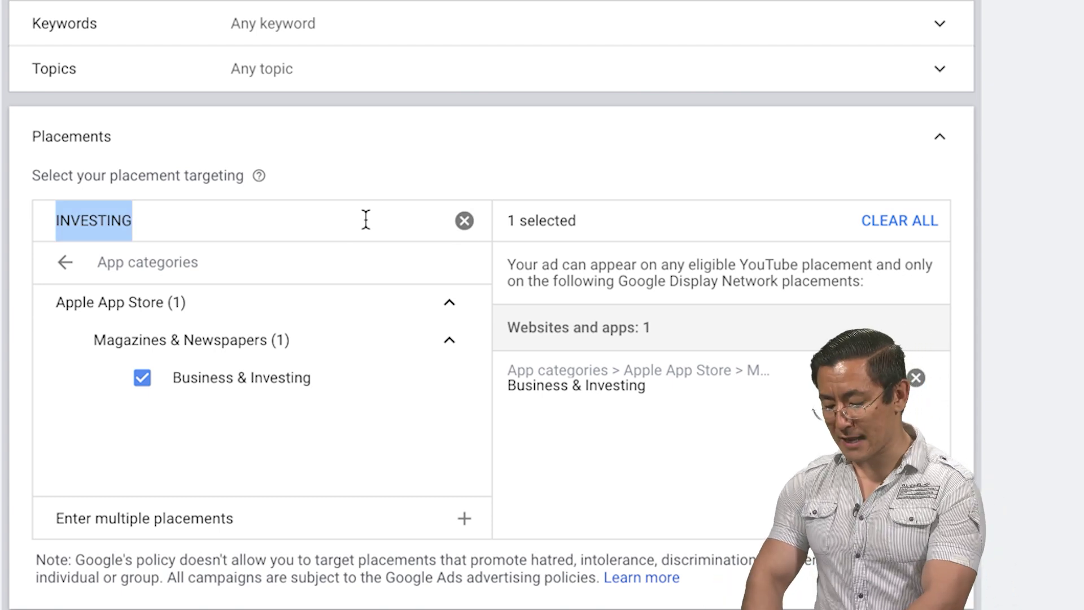
pyautogui.write('FINANCE')
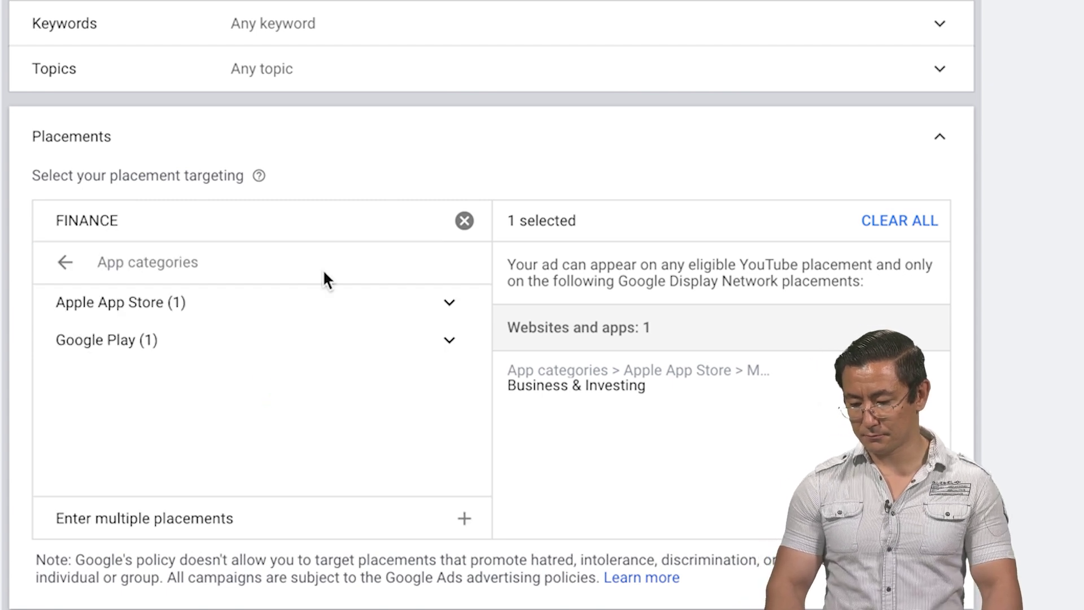
pyautogui.click(259, 357)
pyautogui.click(420, 308)
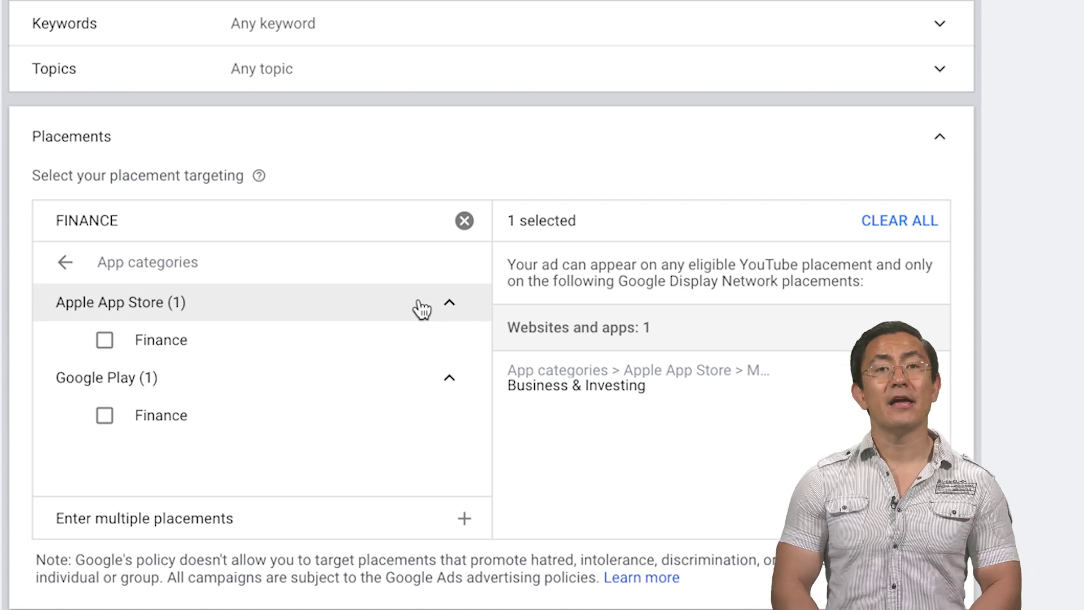
# Set the app category ad group's maximum CPV bid to $0.01.
pyautogui.scroll(-4, 421, 308)
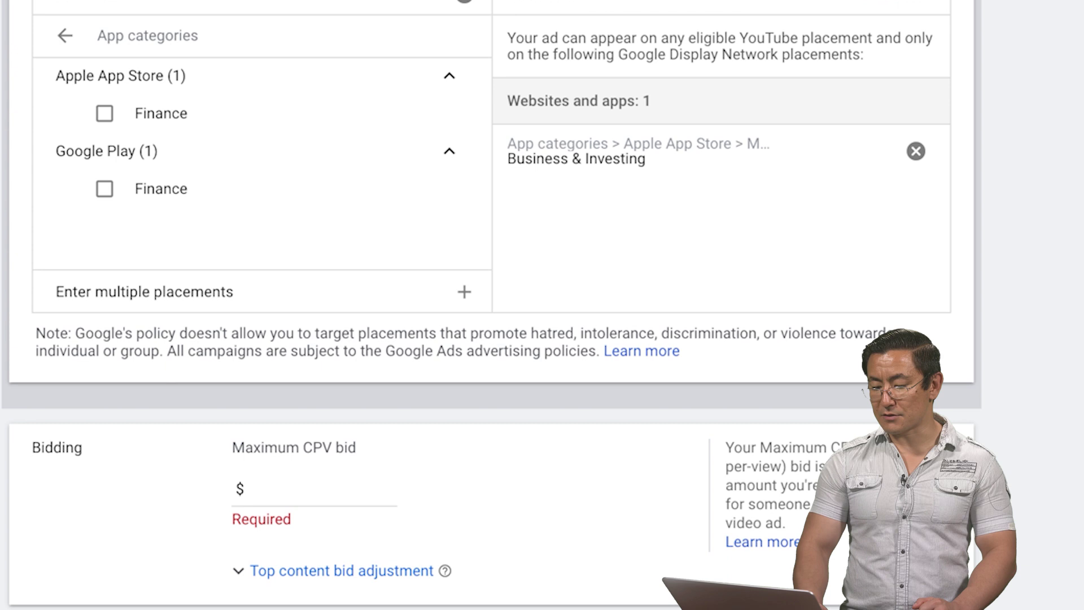
pyautogui.click(329, 488)
pyautogui.write('0.05')
# Skip the video ad creation and save the app category ad group with the Skippable in-stream ad format.
pyautogui.scroll(-9, 581, 379)
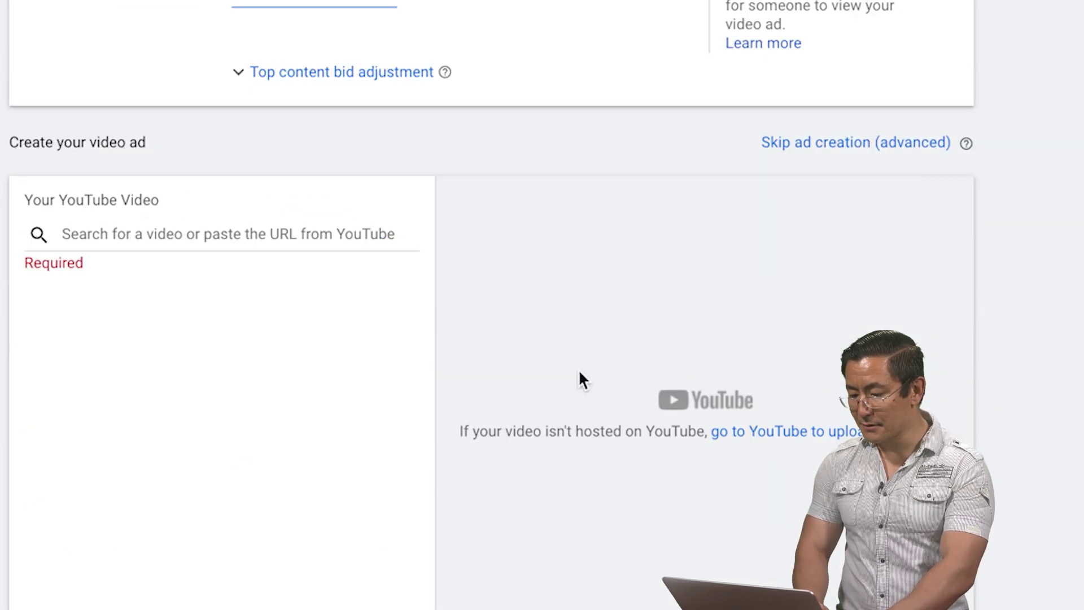
pyautogui.click(851, 142)
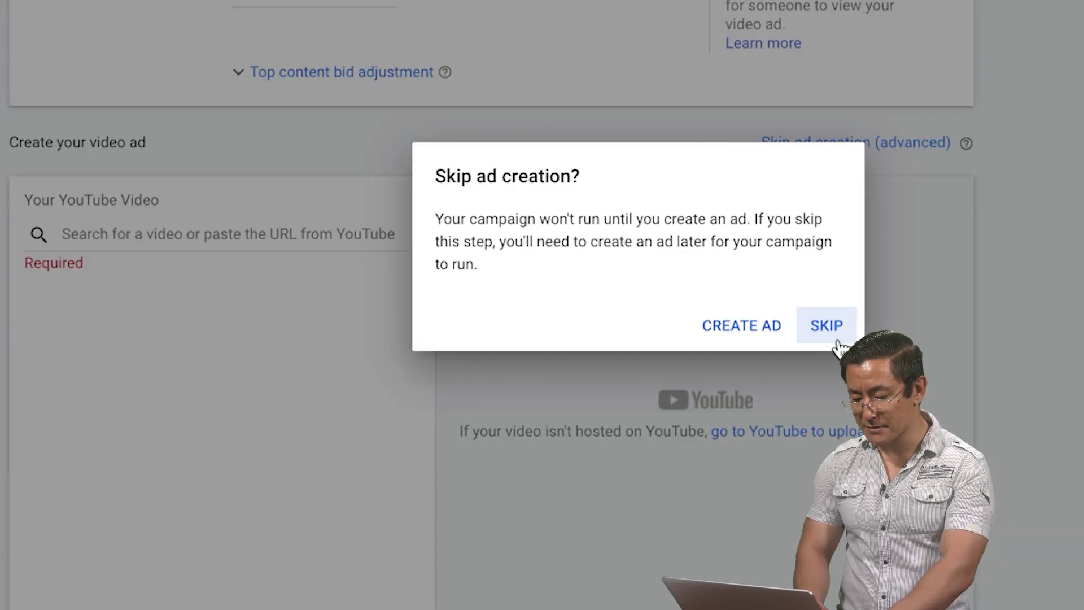
pyautogui.click(838, 342)
pyautogui.click(58, 421)
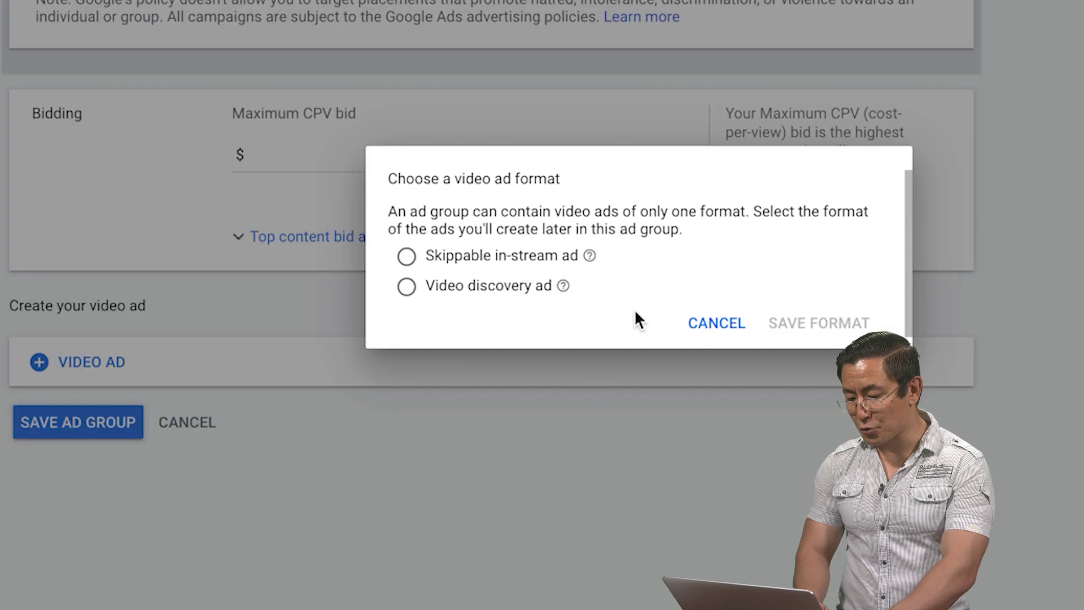
pyautogui.click(564, 260)
pyautogui.click(855, 317)
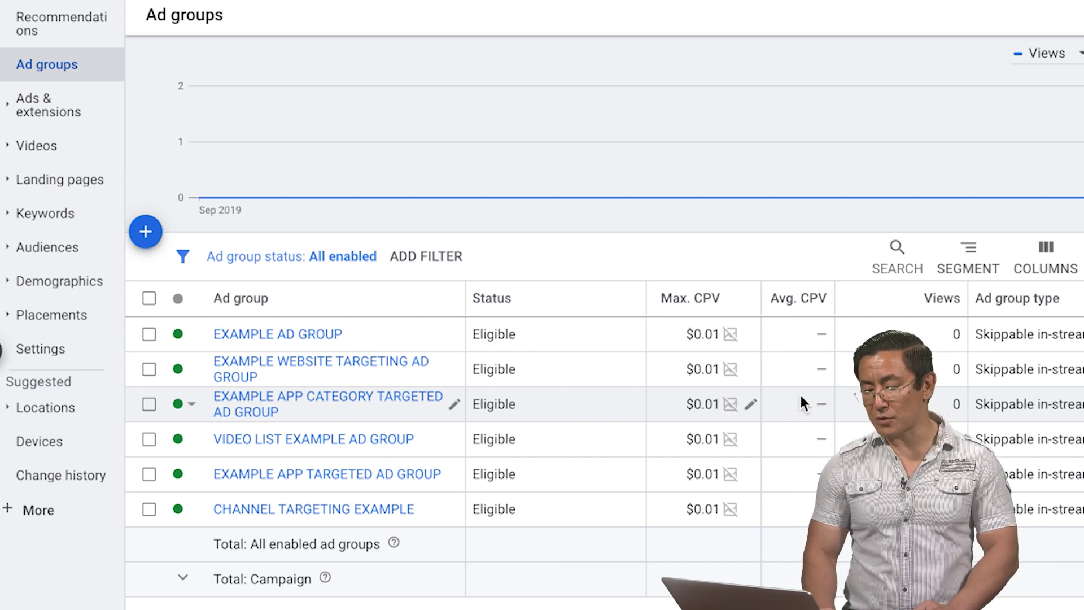
# Enable Video partners on the Display Network in the campaign's Networks settings.
pyautogui.click(59, 345)
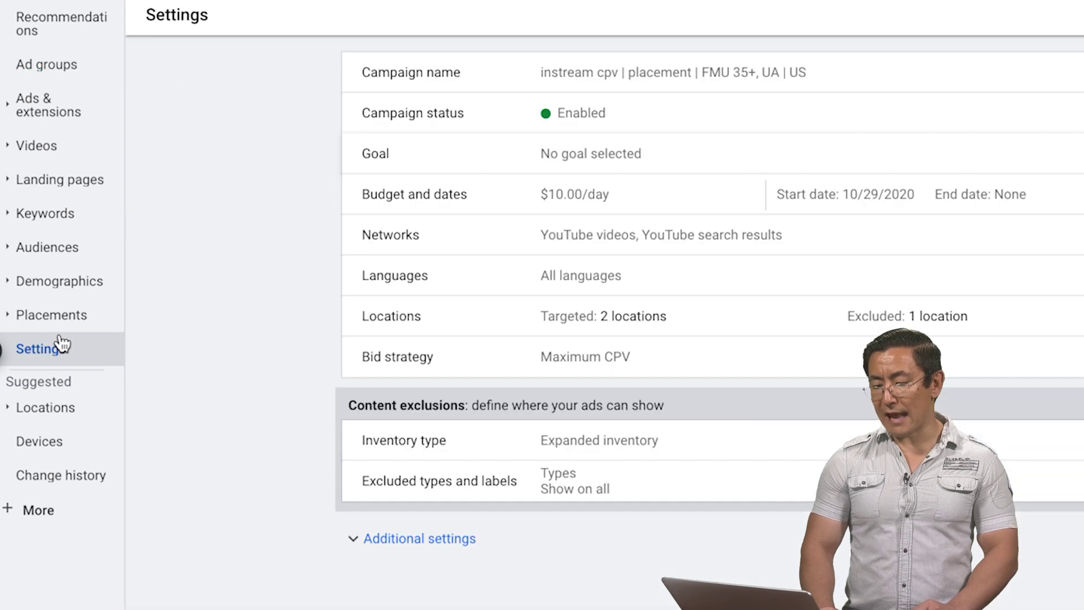
pyautogui.click(545, 239)
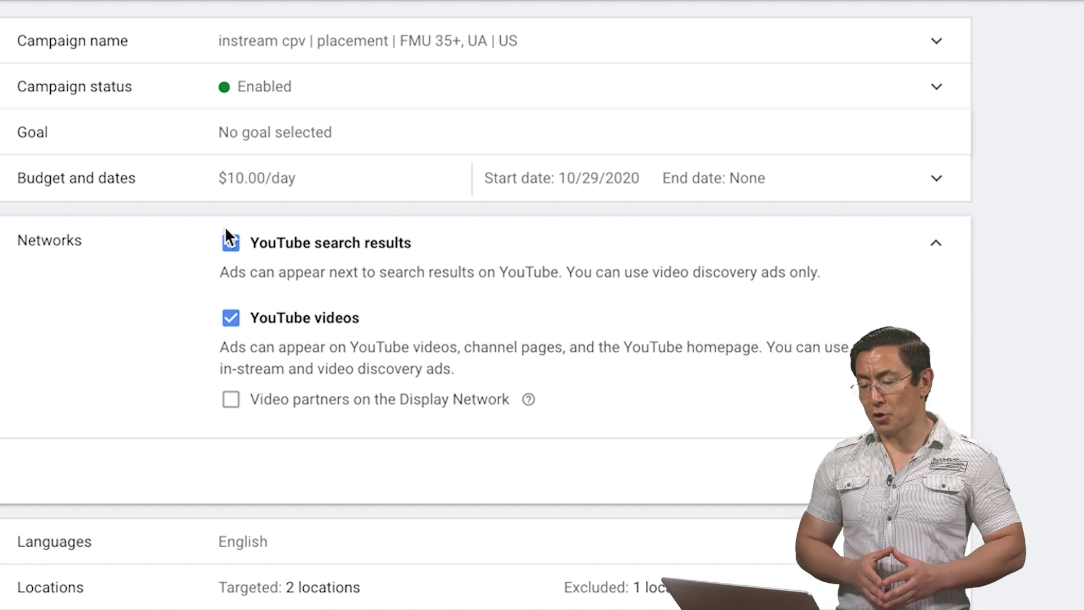
pyautogui.click(227, 237)
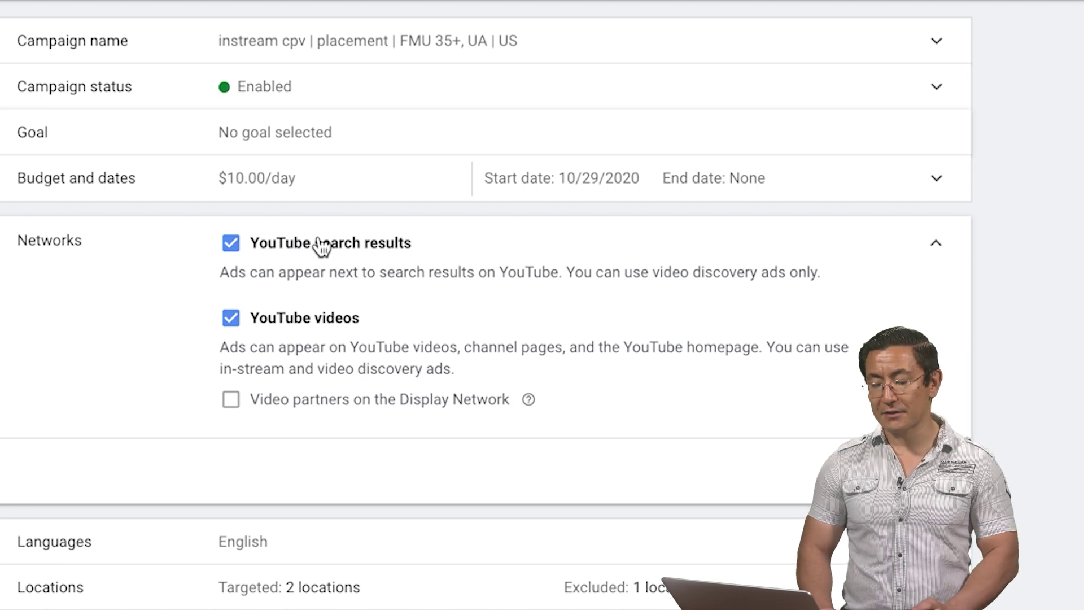
pyautogui.click(287, 405)
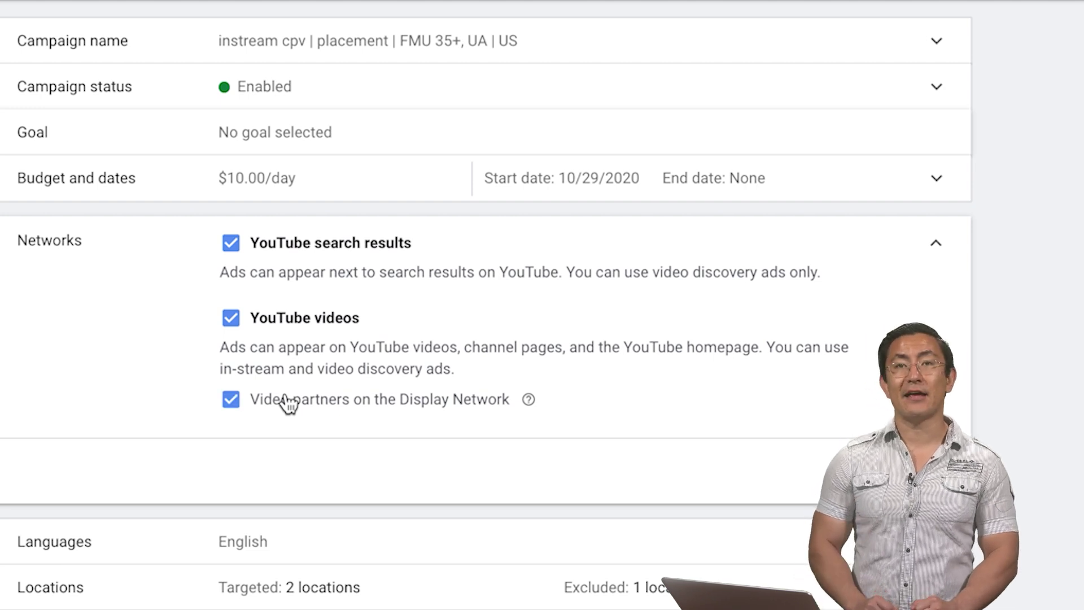